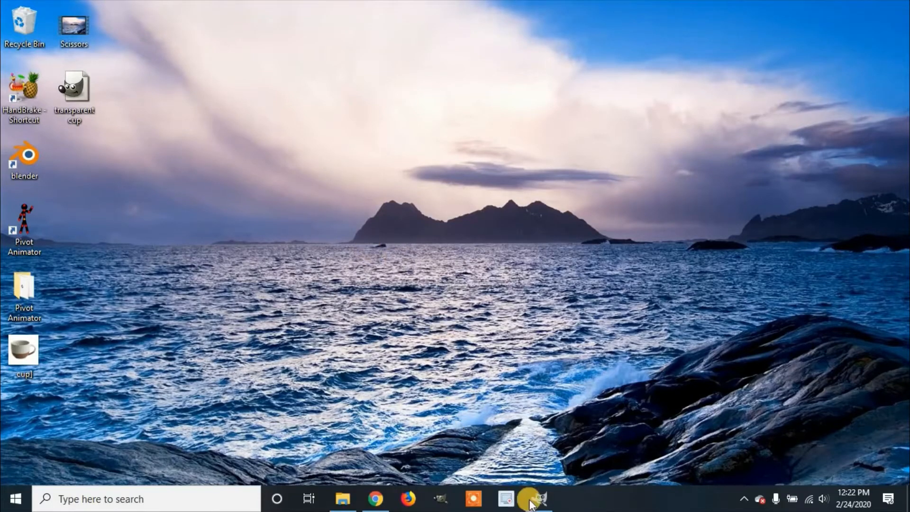
Step: Switch to GIMP and create a new blank image of 1920 × 1080 px
left_click(546, 497)
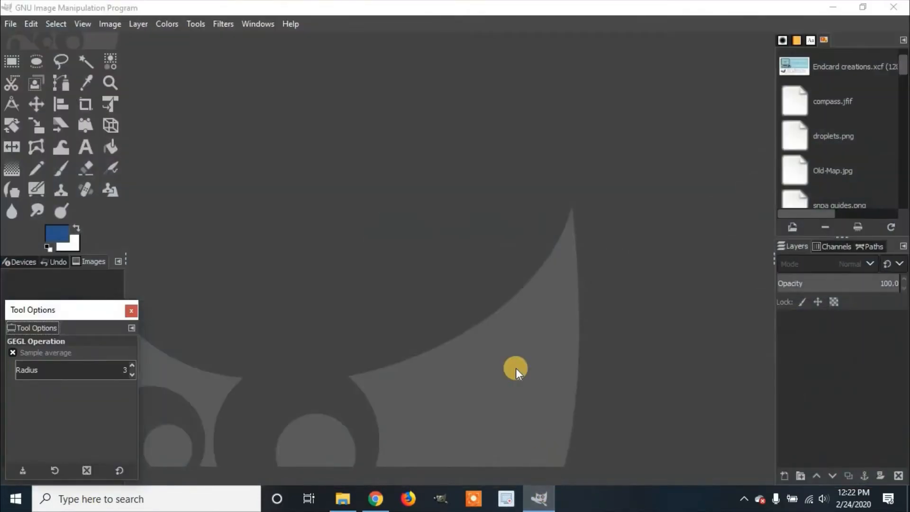
left_click(9, 24)
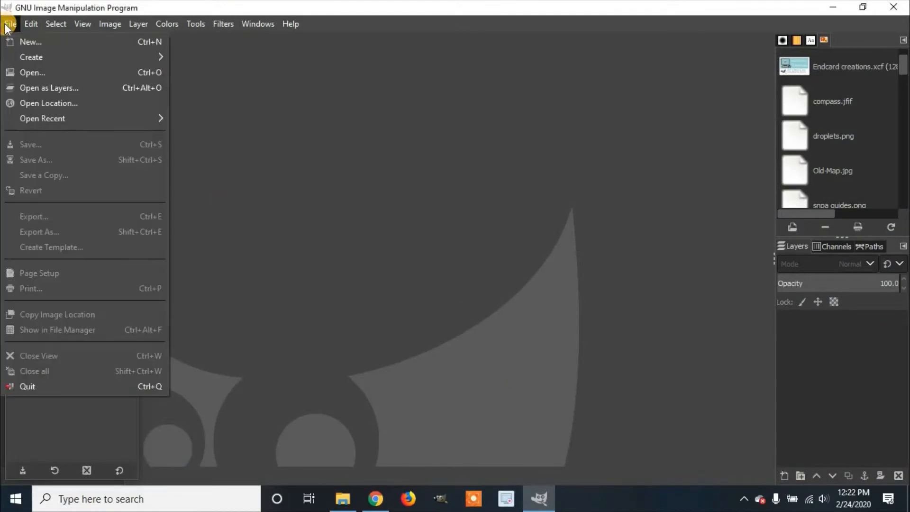
left_click(31, 43)
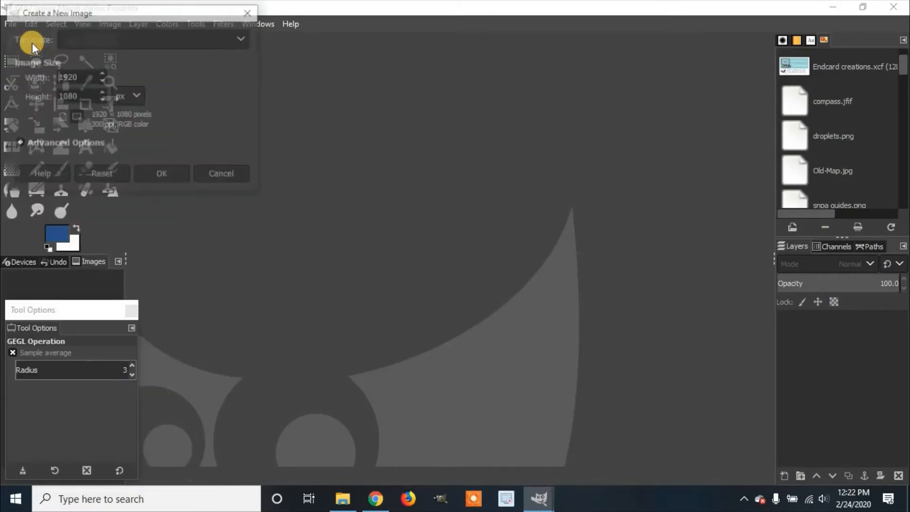
left_click(166, 173)
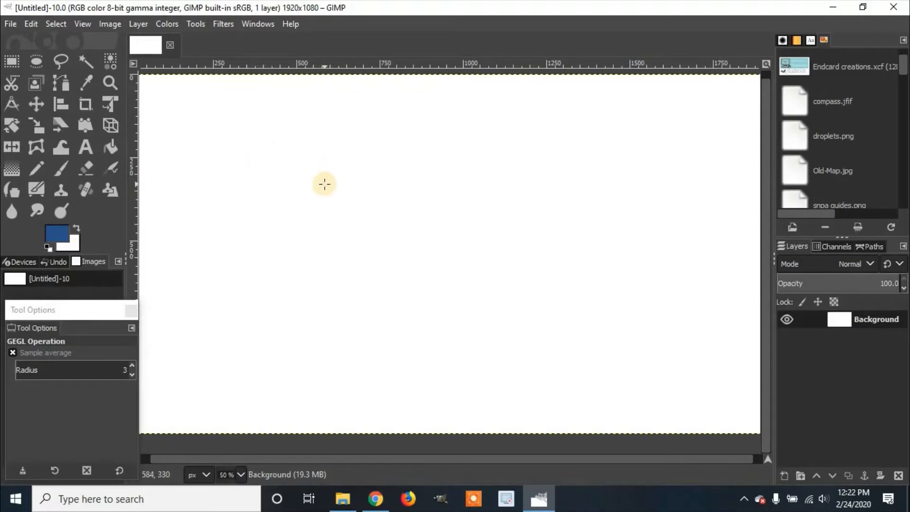
key("minus")
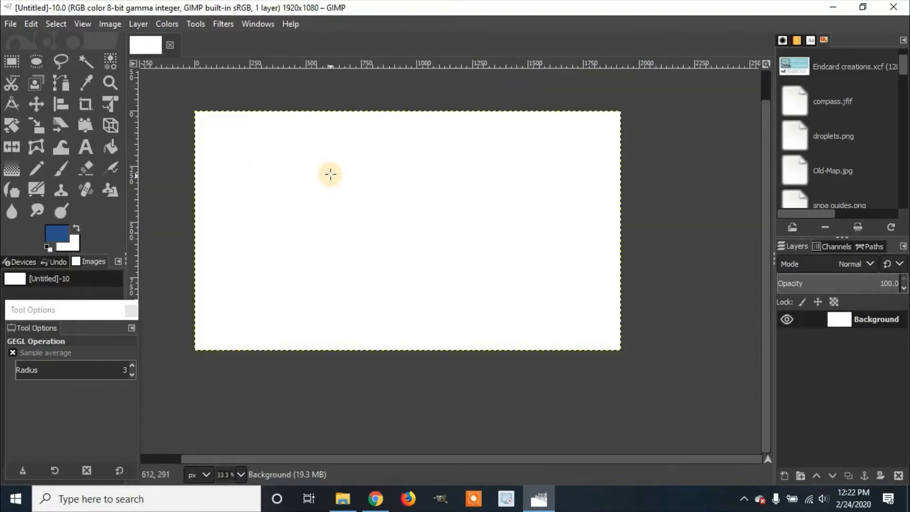
Step: Draw a wide text box across the lower part of the canvas and enter "Really Random Tutorials" in Bell MT
left_click(86, 148)
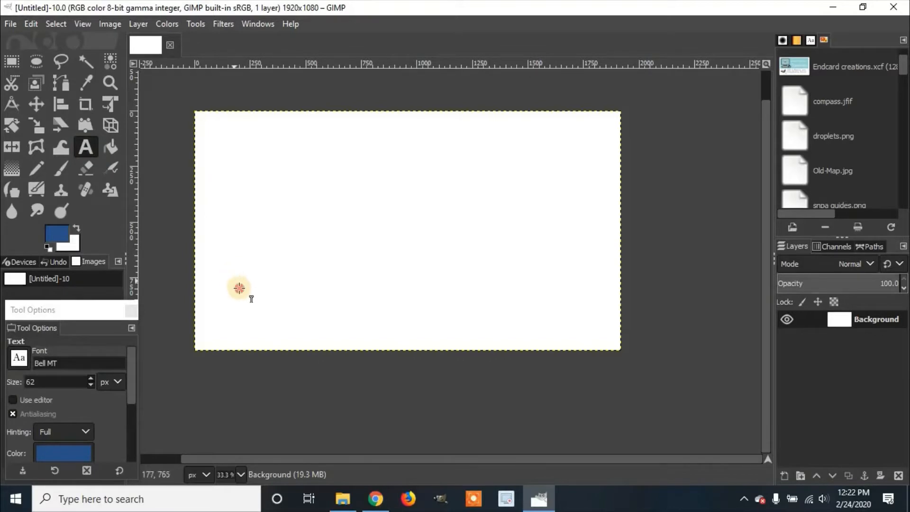
left_click_drag(235, 282, 600, 344)
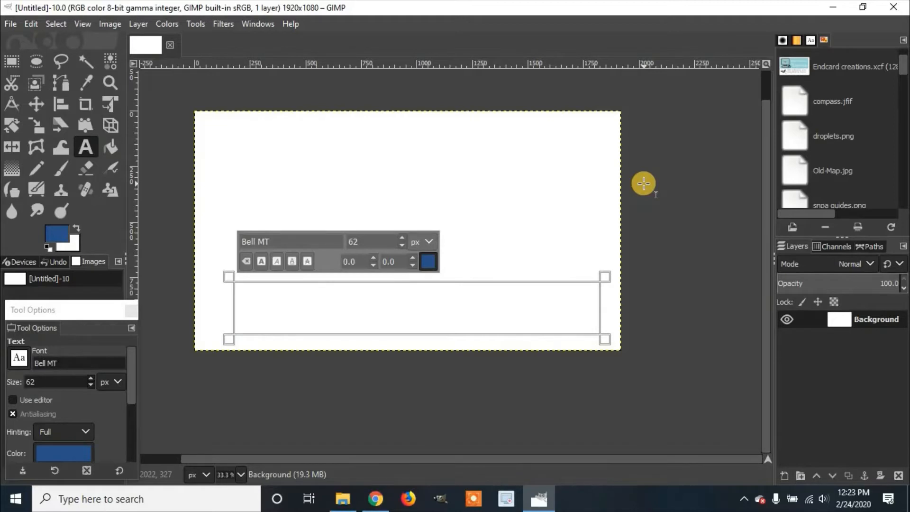
type("Really T")
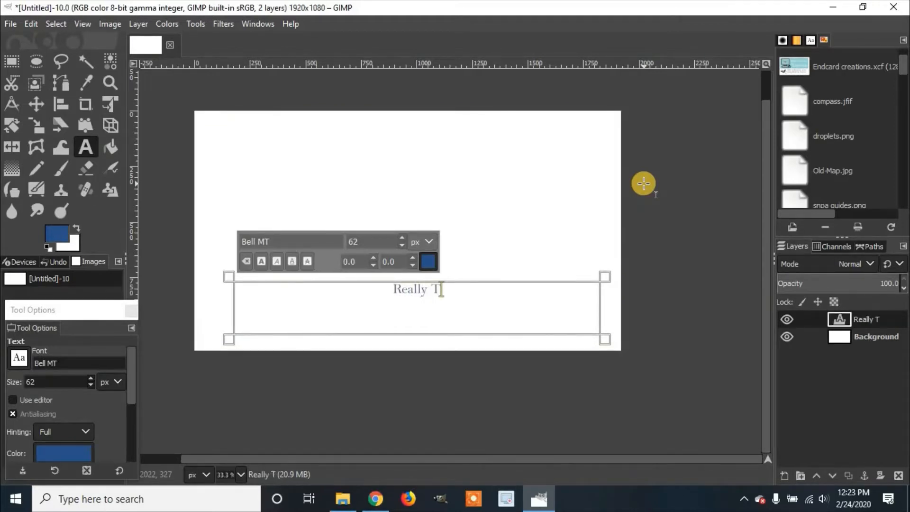
key("BackSpace")
type("Rando")
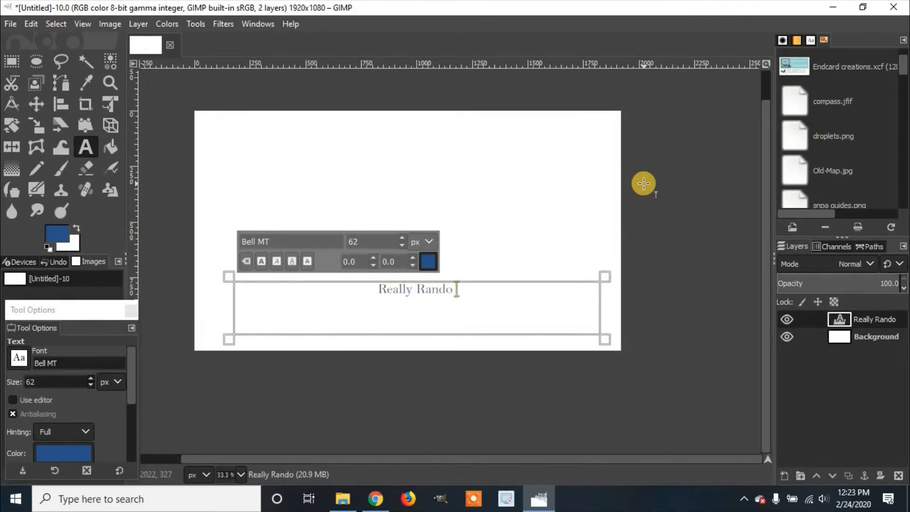
type("m Tutorials")
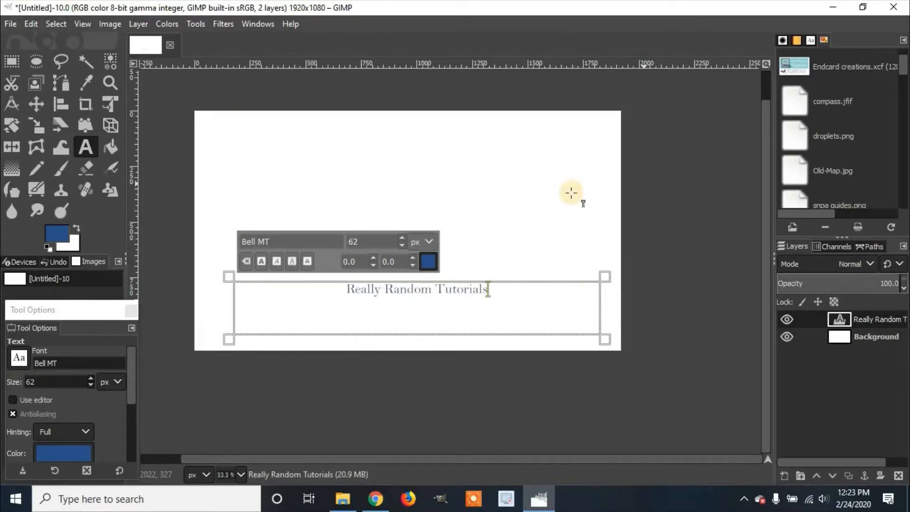
Step: Set the whole "Really Random Tutorials" text to 105 px and make it bold
left_click_drag(489, 291, 300, 284)
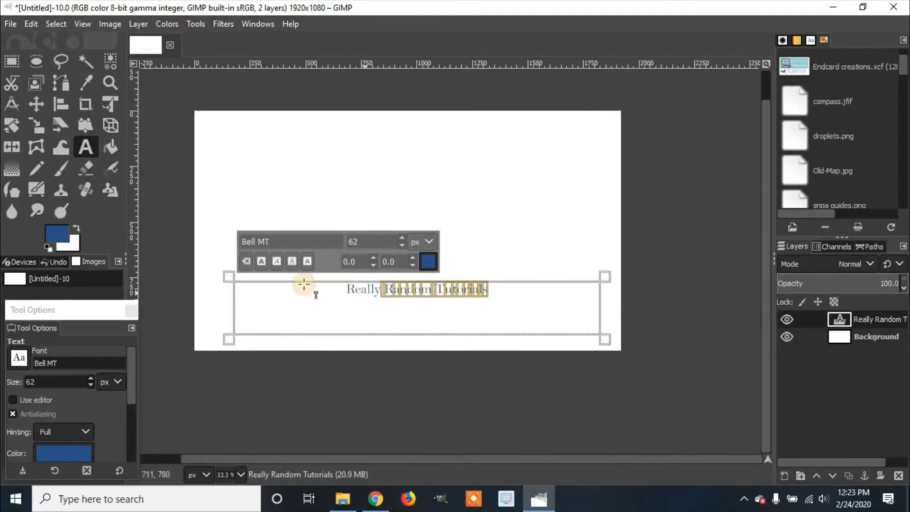
left_click(402, 238)
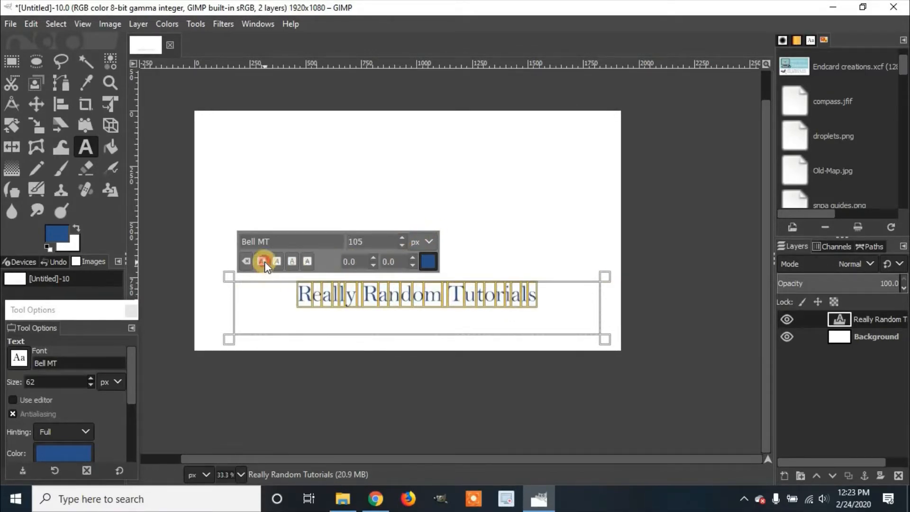
left_click(261, 262)
left_click(402, 238)
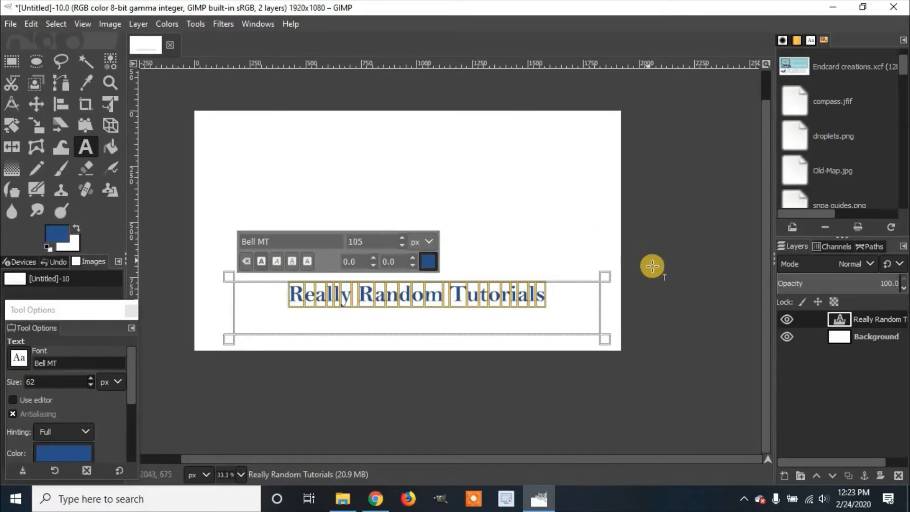
left_click(355, 239)
left_click(682, 296)
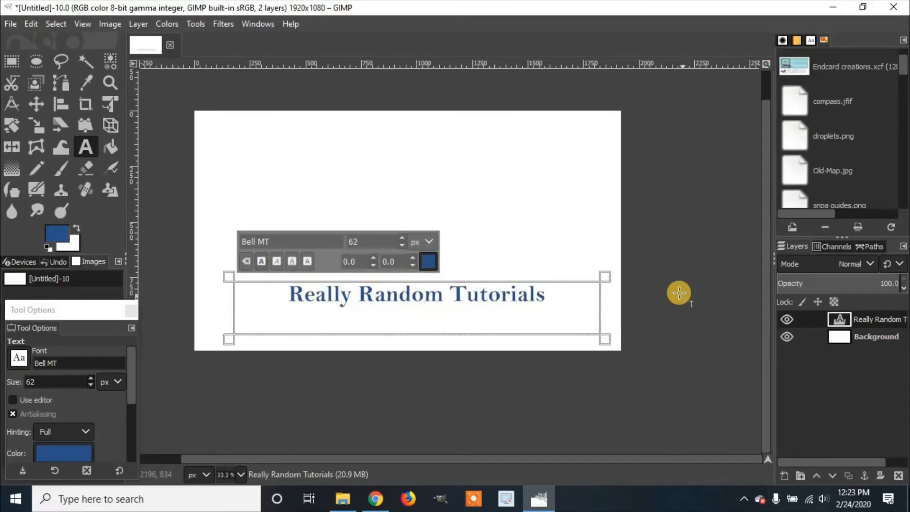
Step: Start the Drop Shadow filter on the text layer and set its linked X and Y offsets to about 37.179
left_click(865, 320)
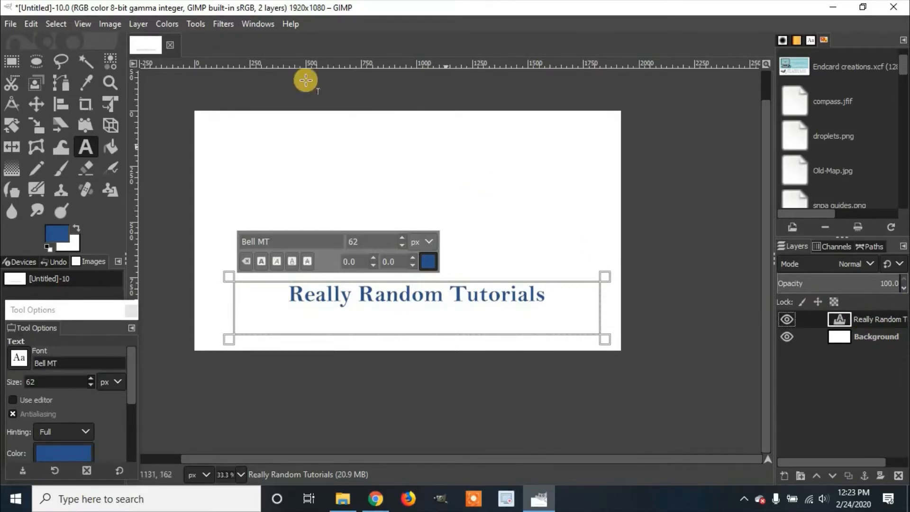
left_click(221, 21)
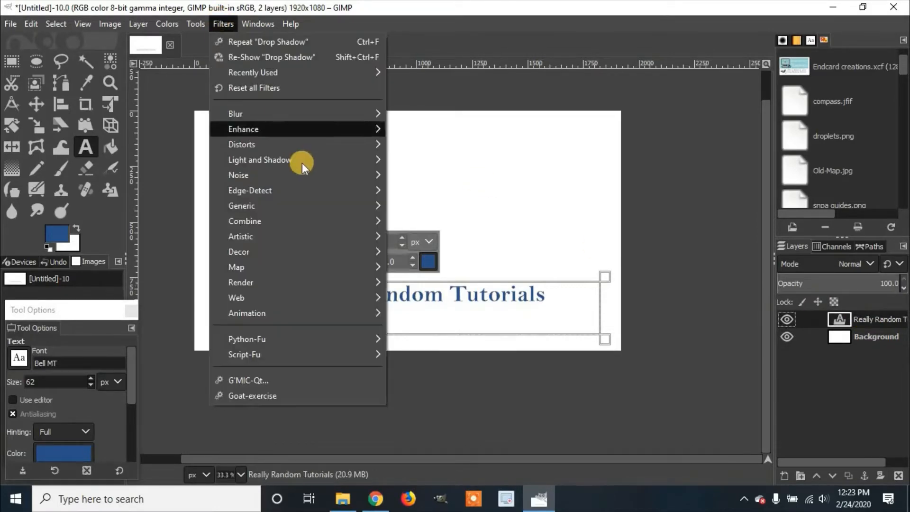
mouse_move(306, 163)
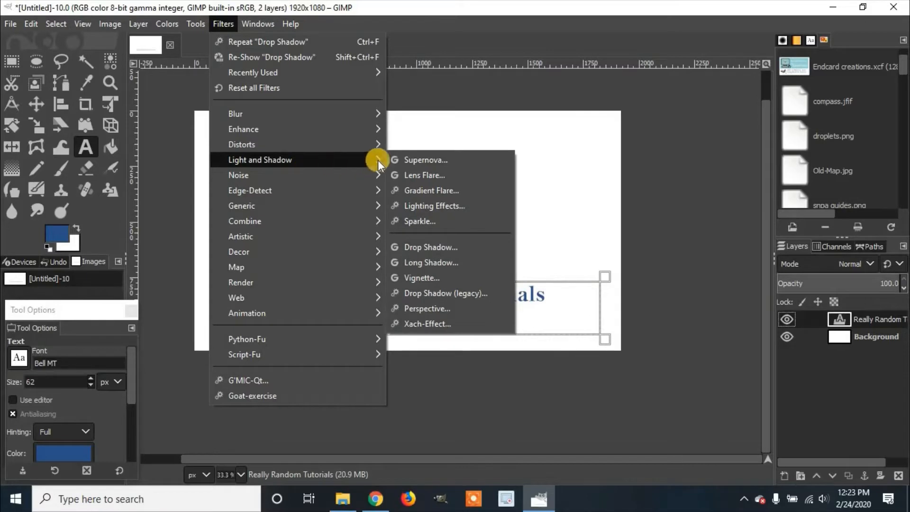
left_click(458, 249)
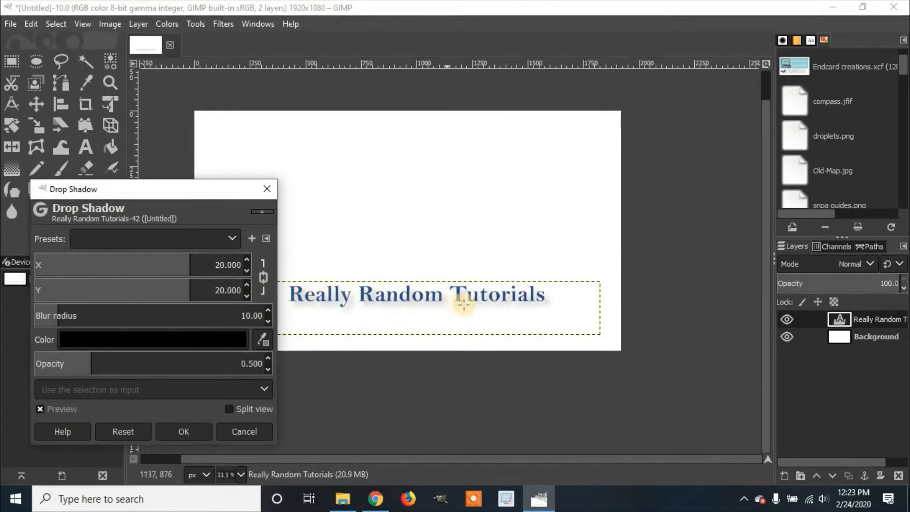
left_click_drag(161, 264, 356, 268)
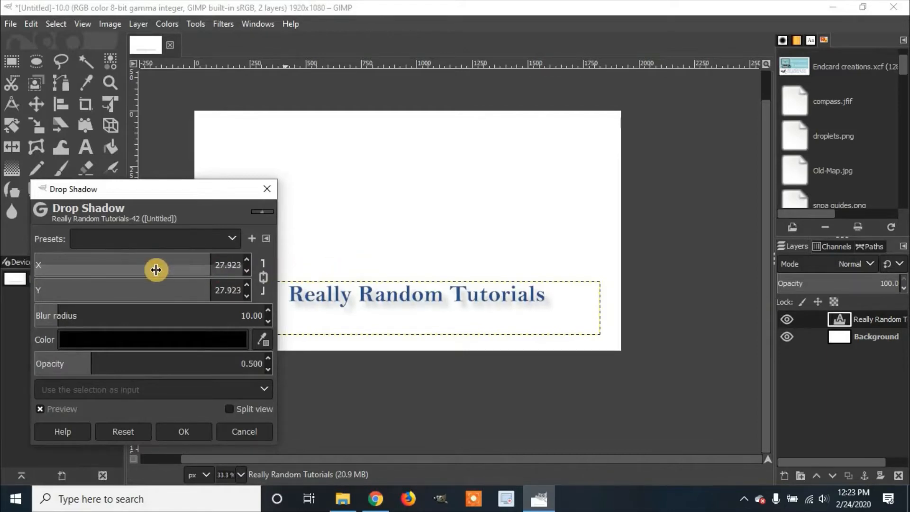
left_click_drag(130, 270, 769, 284)
left_click_drag(174, 270, 229, 270)
type("3")
key("Return")
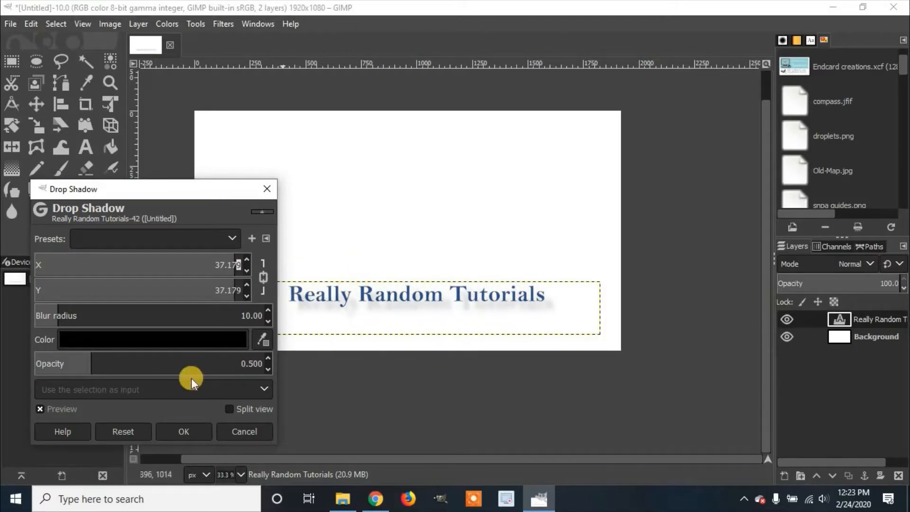
Step: Set the shadow's opacity to about 1.448 and its colour to the blue sampled from the text (295187), and apply the filter
left_click_drag(118, 366, 201, 363)
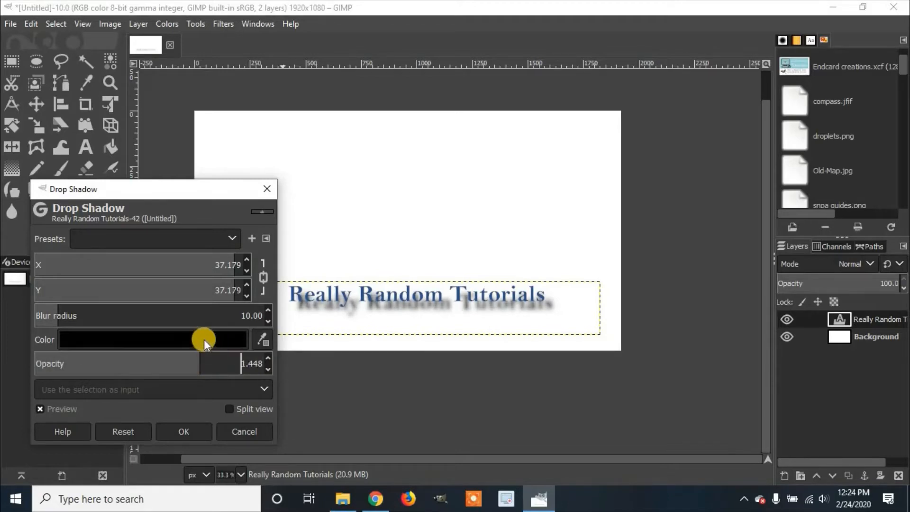
left_click(228, 340)
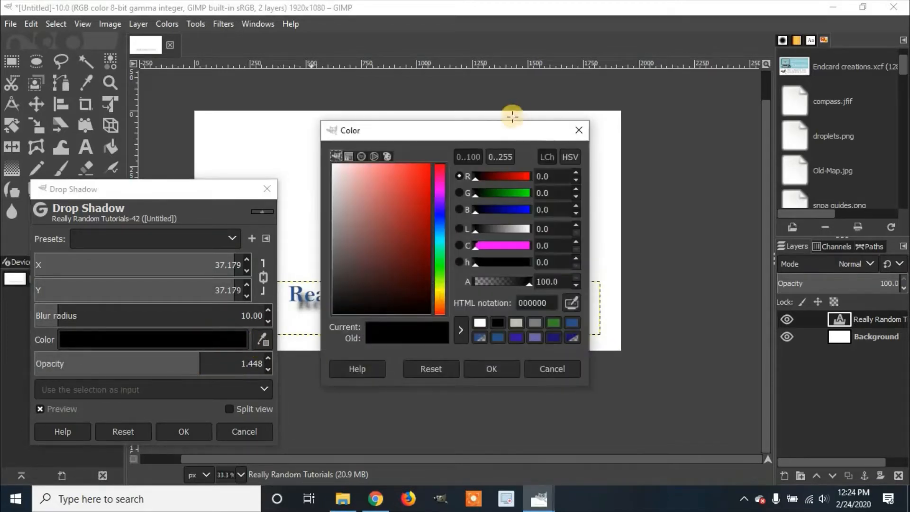
left_click_drag(444, 135, 288, 162)
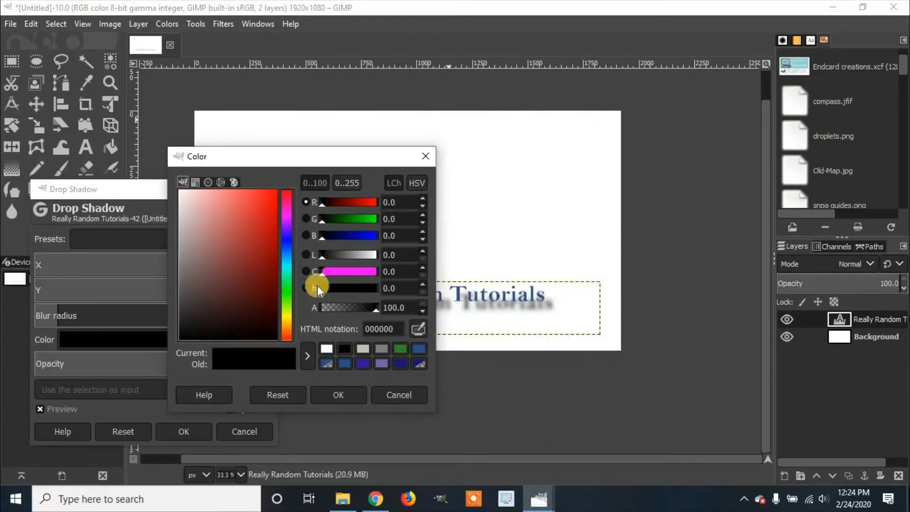
left_click(418, 328)
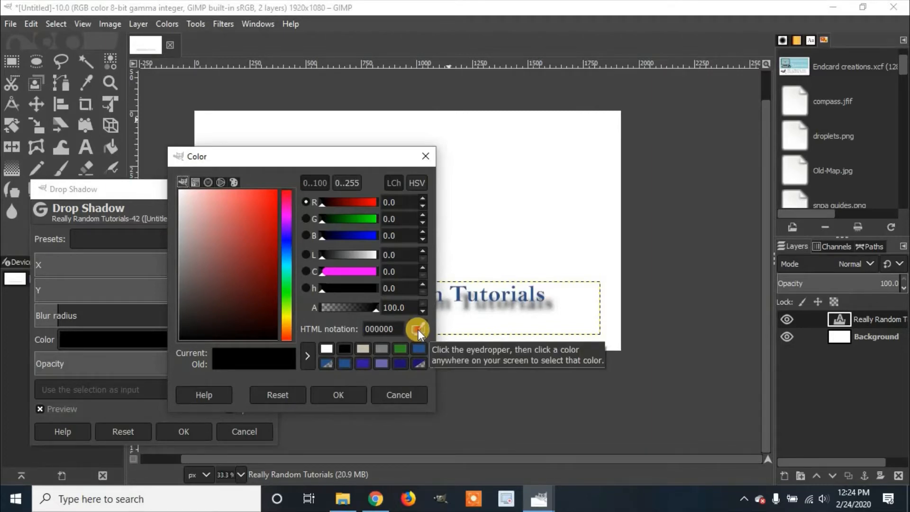
left_click(458, 296)
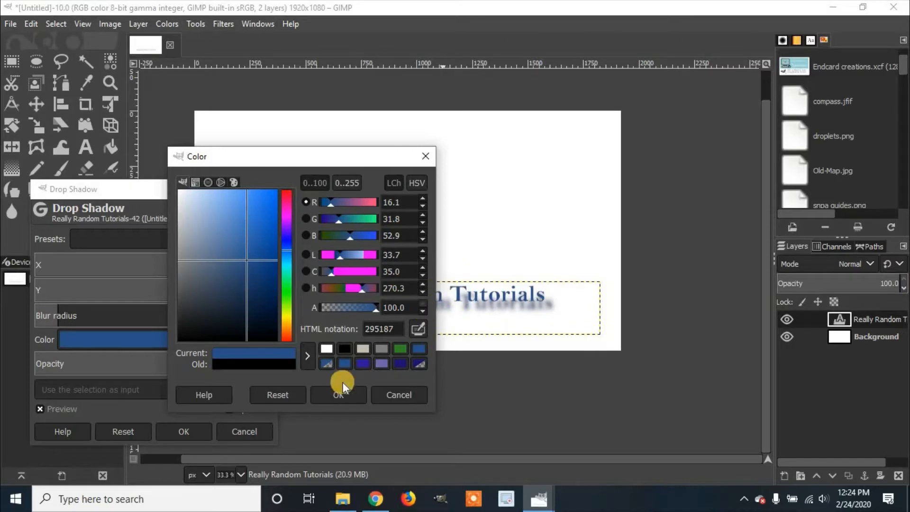
left_click(334, 392)
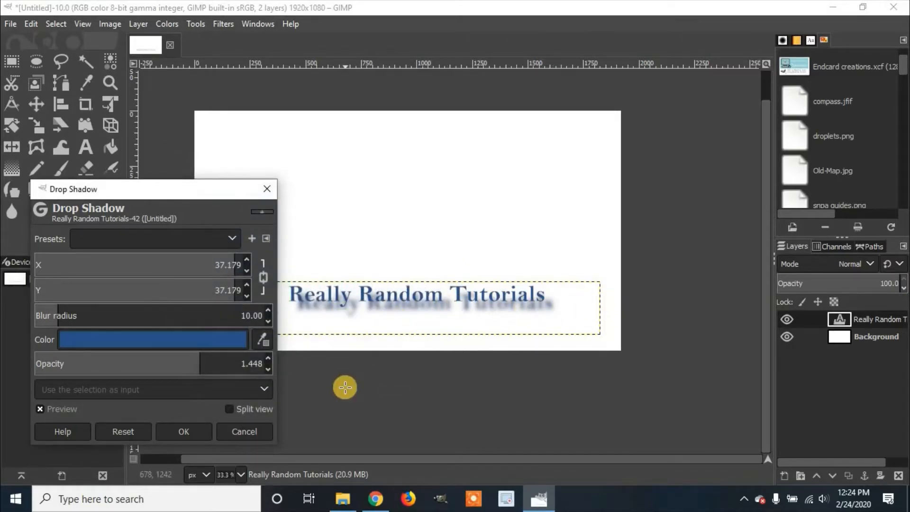
left_click(188, 433)
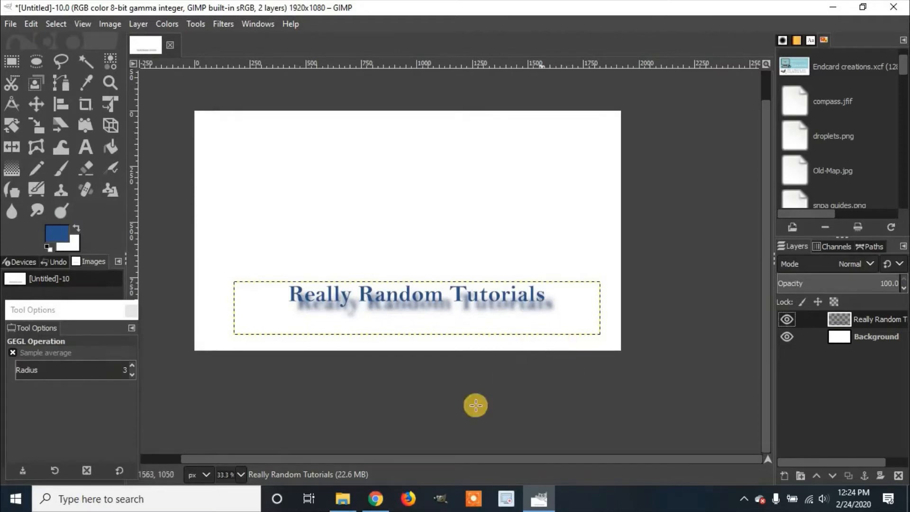
Step: Open the "transparent cup" image from the Desktop folder in GIMP
left_click(352, 506)
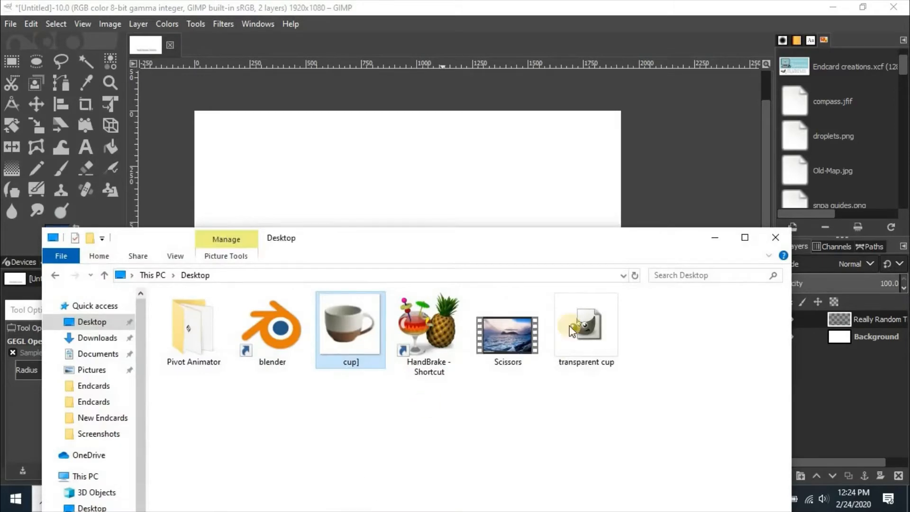
double_click(598, 337)
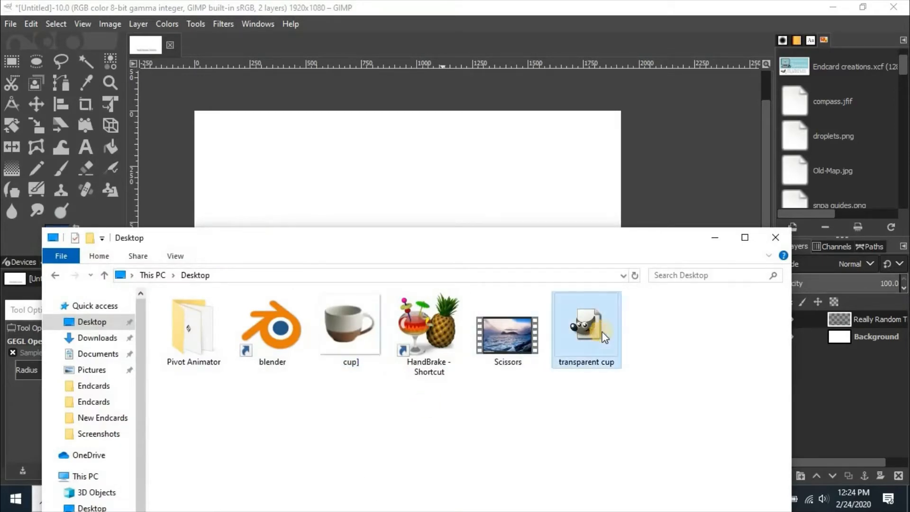
left_click(718, 237)
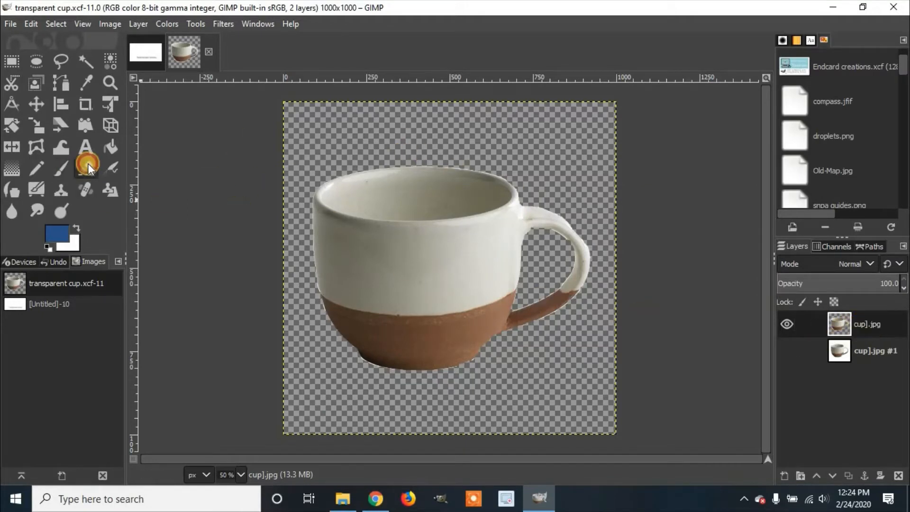
Step: Enclose the whole cup in a rectangular selection and copy it
left_click(16, 66)
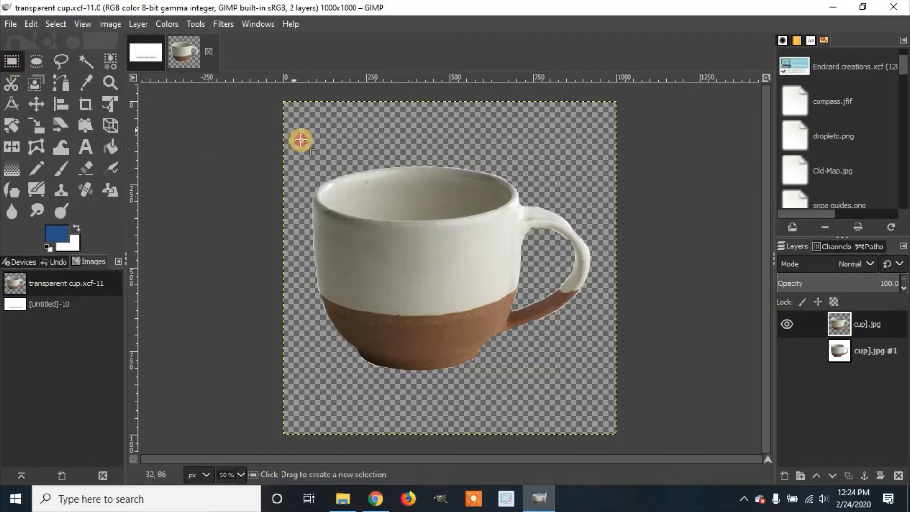
left_click_drag(294, 129, 597, 399)
key("ctrl")
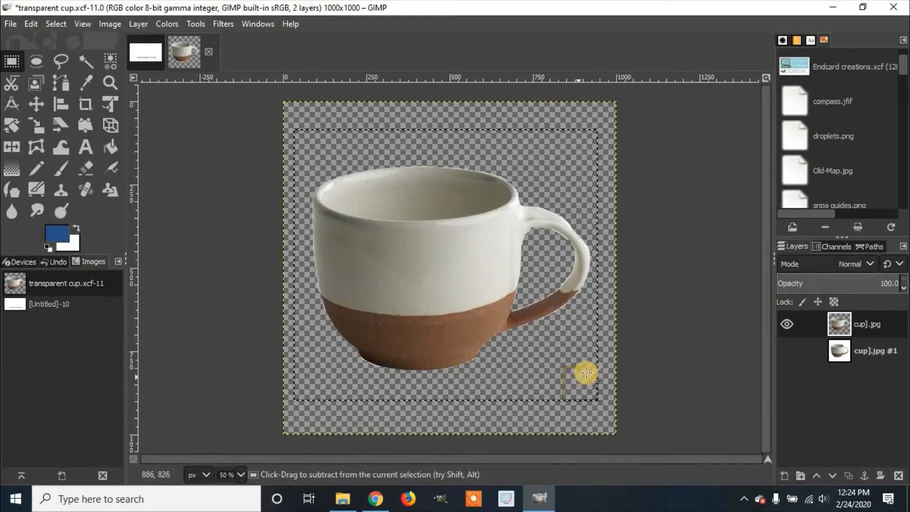
key("ctrl+c")
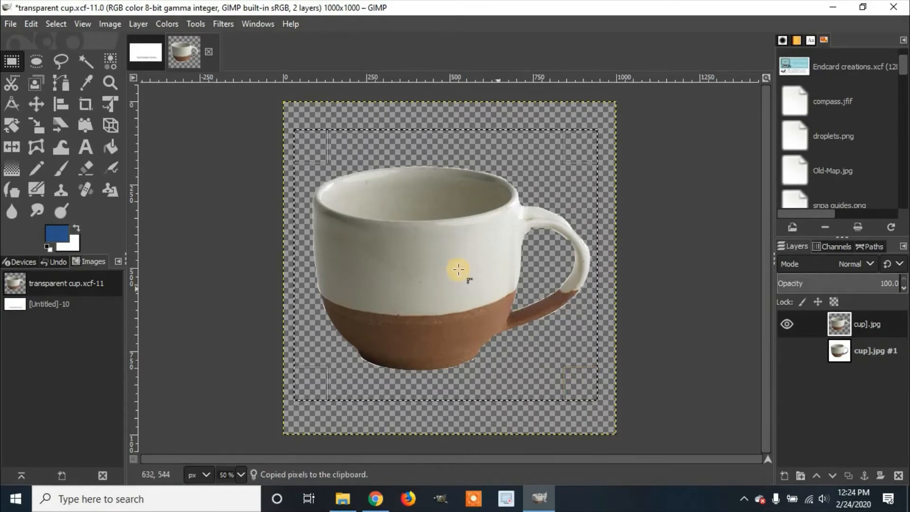
Step: Paste the copied cup into the image containing the "Really Random Tutorials" text
left_click(146, 52)
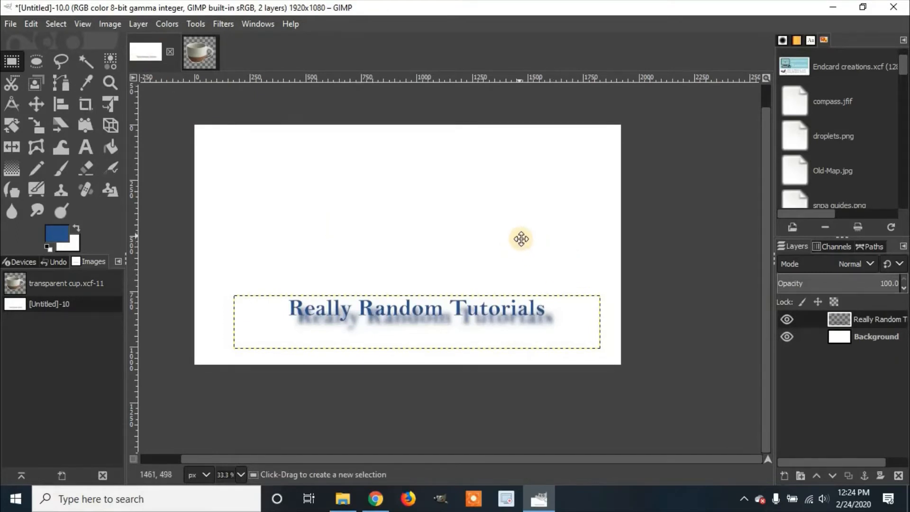
left_click_drag(521, 238, 553, 251)
key("ctrl")
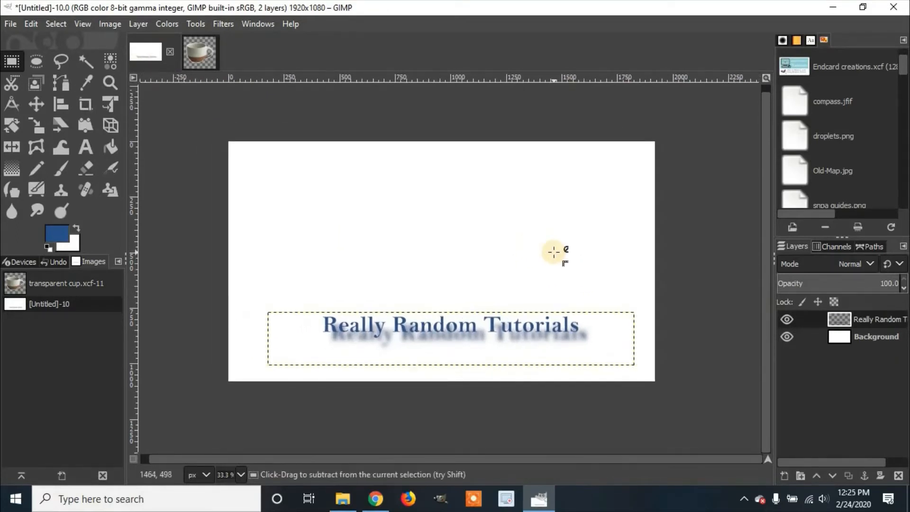
key("ctrl+v")
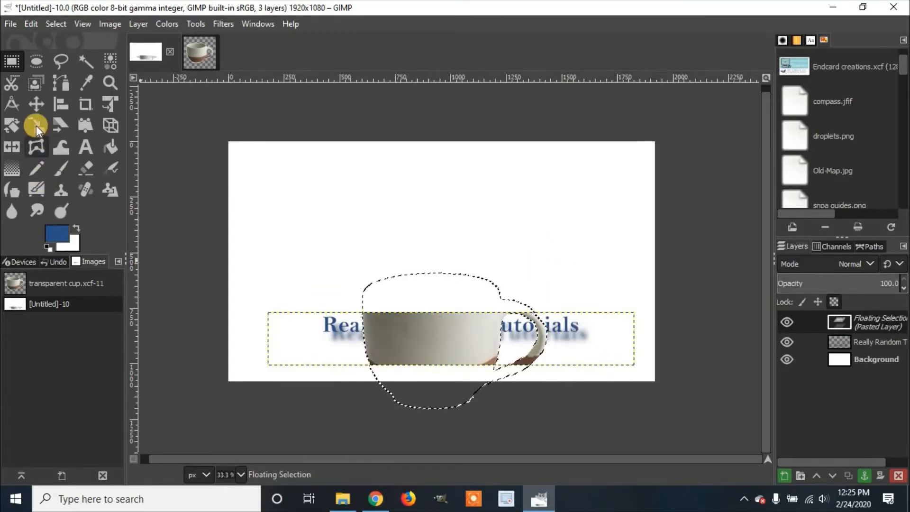
Step: Move the pasted cup above the text and turn the floating selection into its own layer
left_click(31, 103)
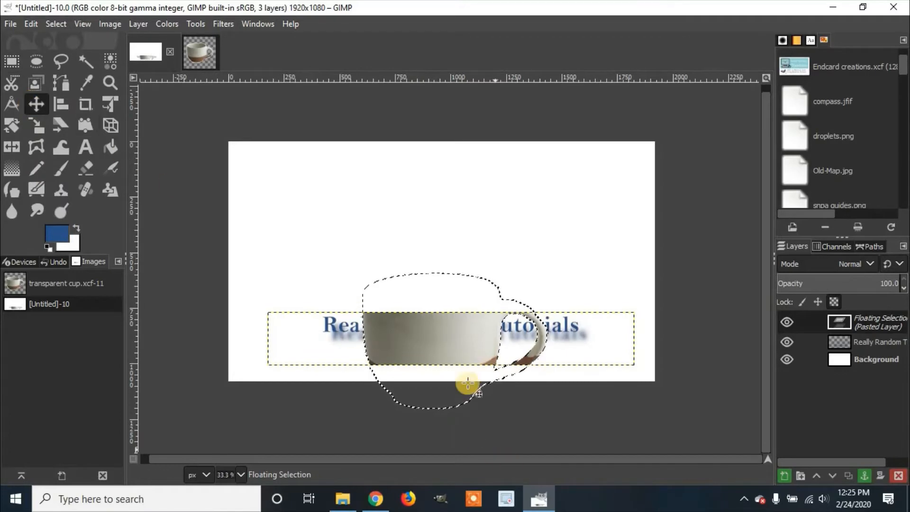
left_click_drag(455, 340, 462, 236)
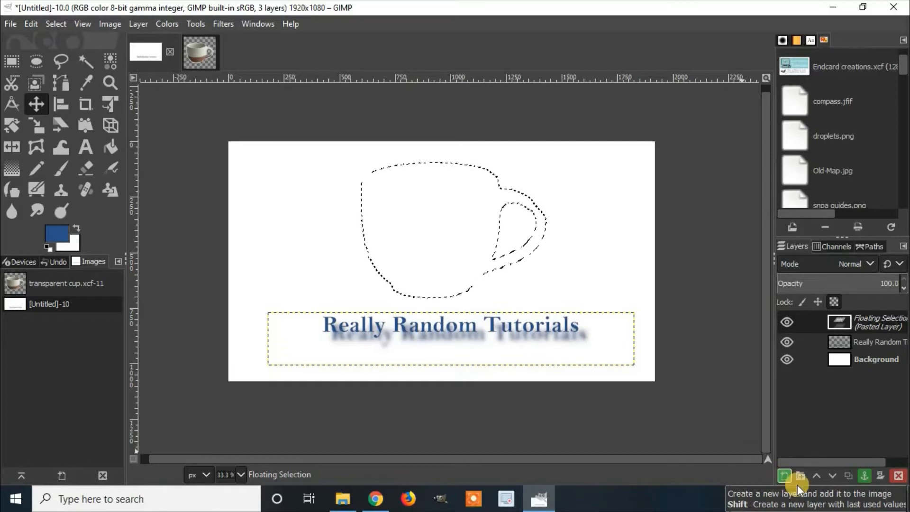
left_click(785, 476)
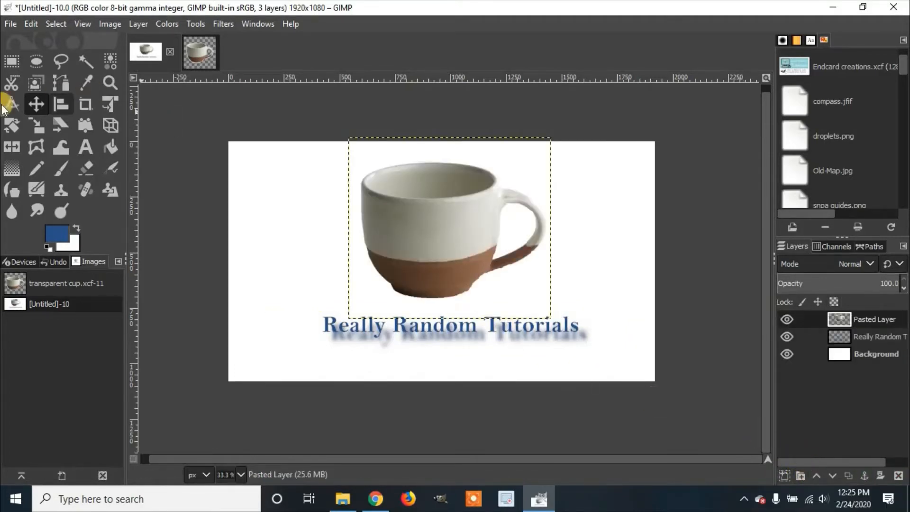
mouse_move(443, 242)
left_mouse_down()
mouse_move(429, 233)
mouse_move(442, 257)
left_mouse_up()
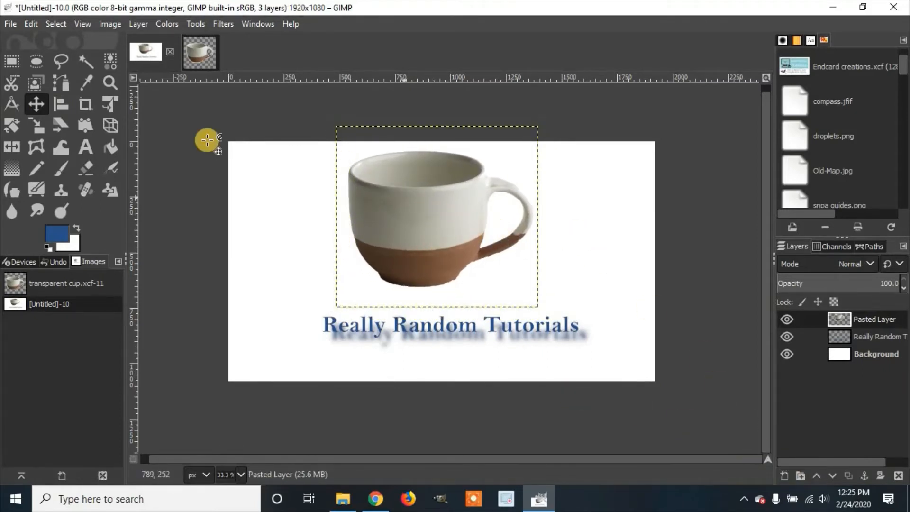
Step: Start the Drop Shadow filter on the cup layer and set its linked X and Y offsets to about 35.718
left_click(222, 23)
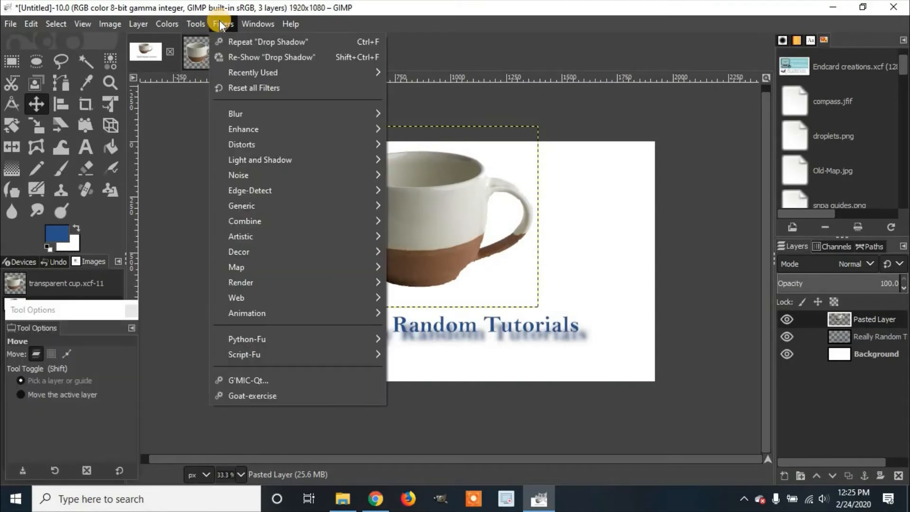
mouse_move(295, 161)
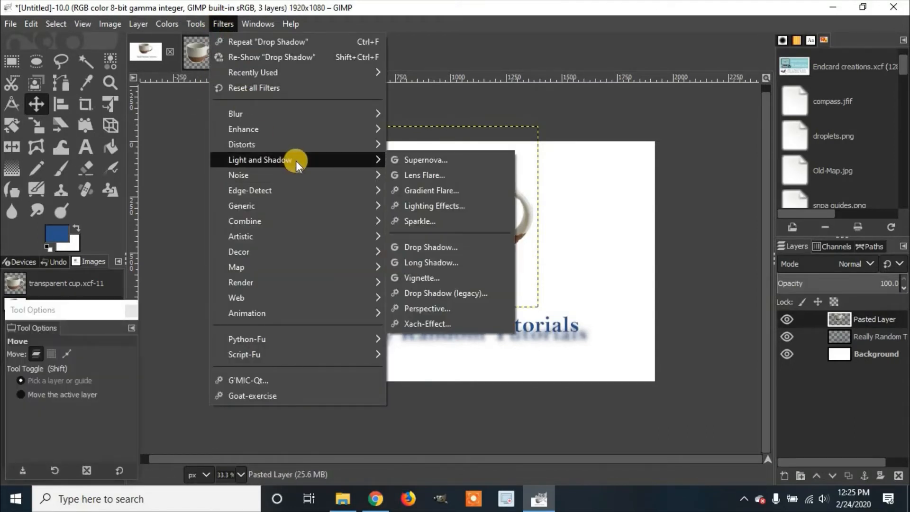
left_click(451, 246)
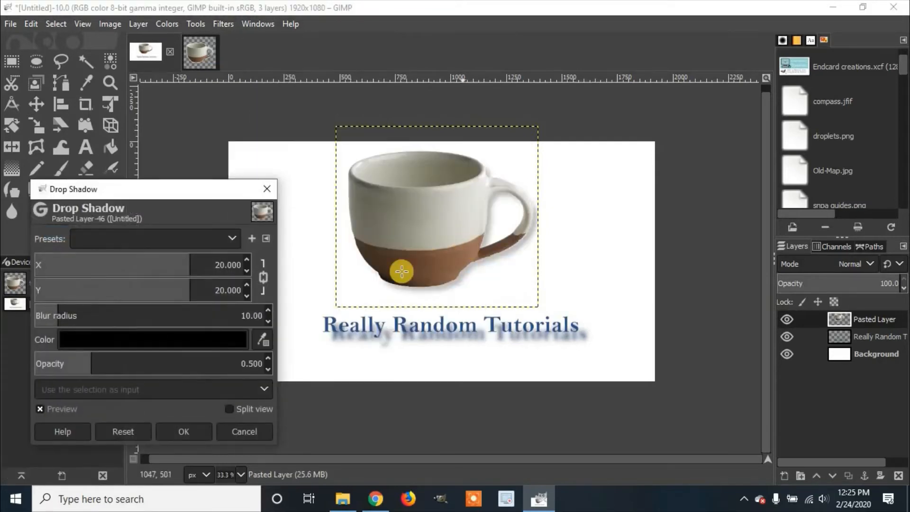
left_click_drag(173, 266, 277, 270)
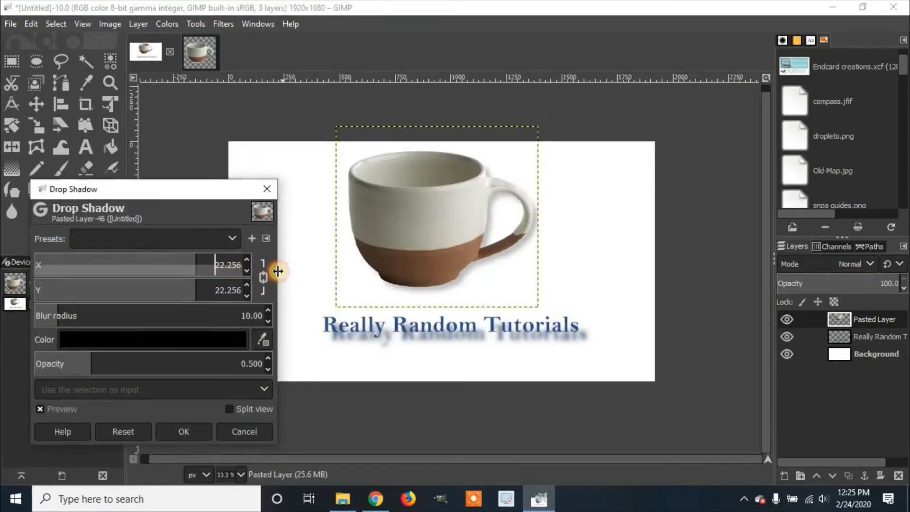
left_click_drag(167, 266, 119, 269)
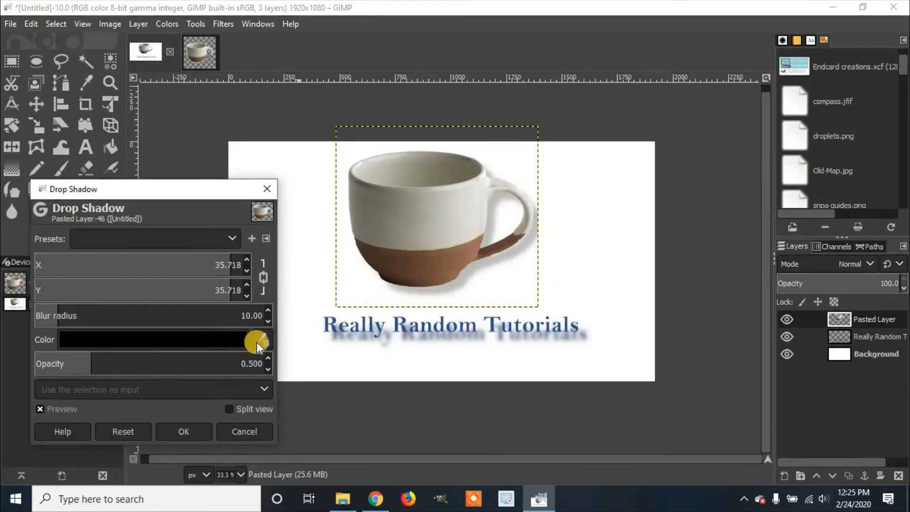
Step: Set the cup shadow's opacity to about 0.946 and its colour to a dark grey sampled near the handle, and apply the filter
left_click_drag(101, 363, 185, 365)
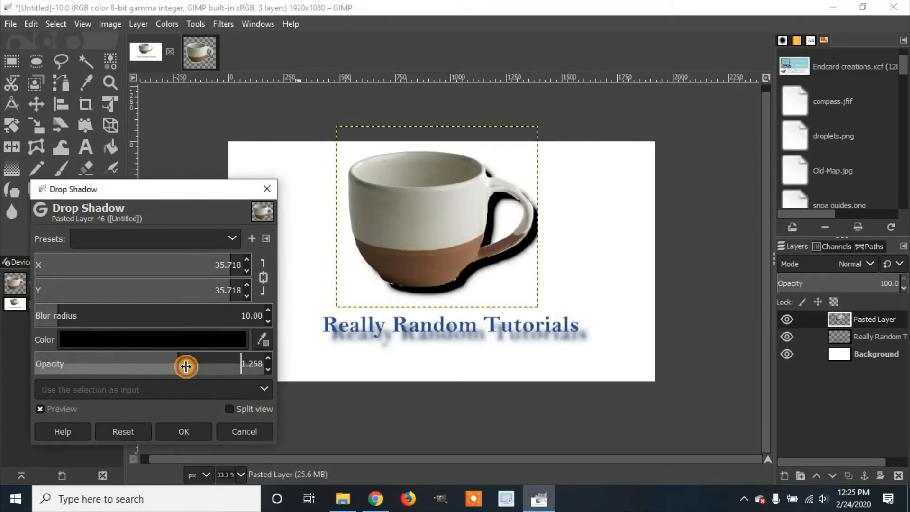
left_click_drag(183, 368, 770, 379)
left_click(132, 366)
left_click_drag(132, 366, 177, 359)
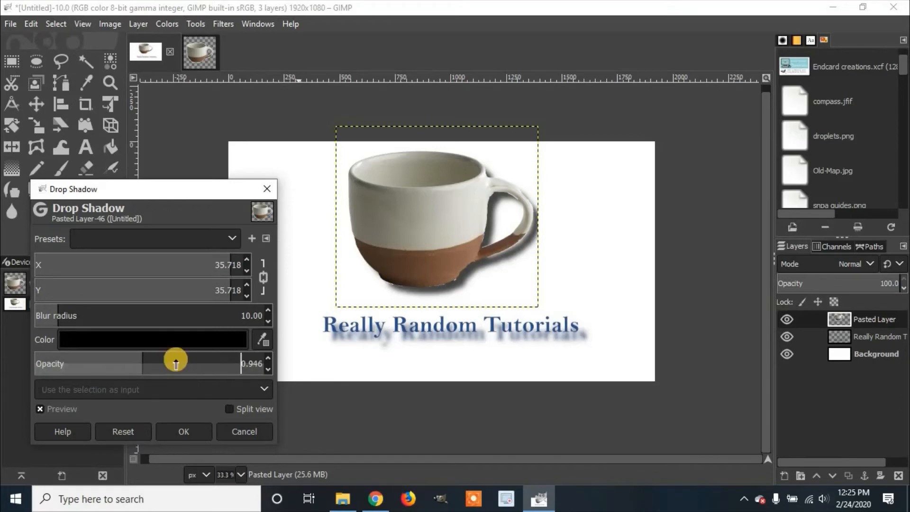
left_click(212, 339)
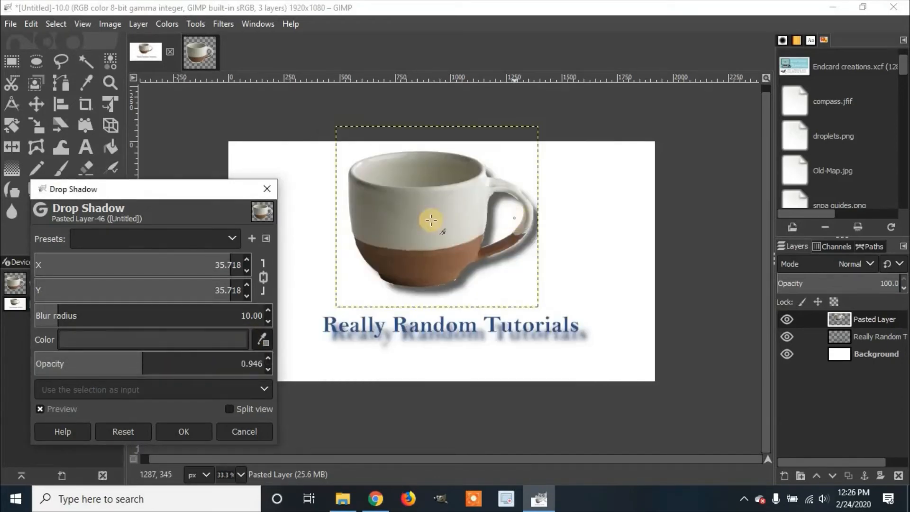
left_click(181, 431)
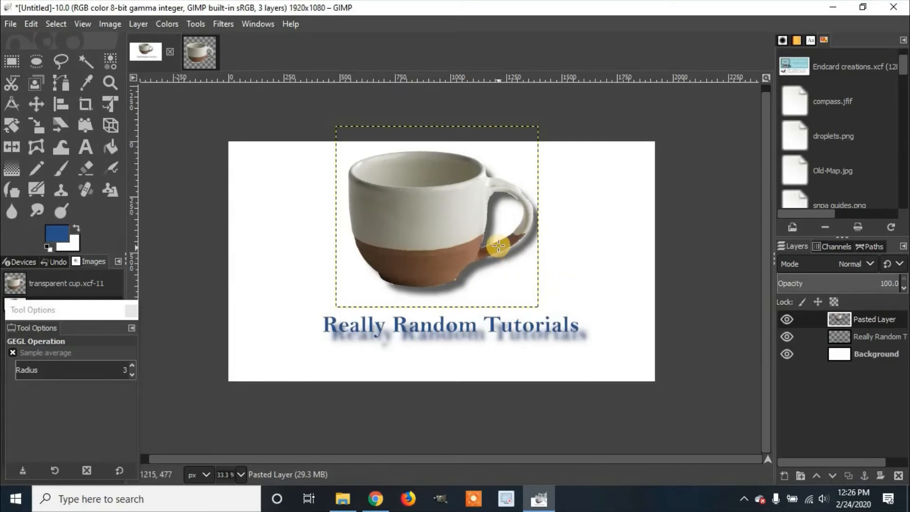
Step: Paste a second copy of the cup as a new layer and hide the first cup layer
key("ctrl+v")
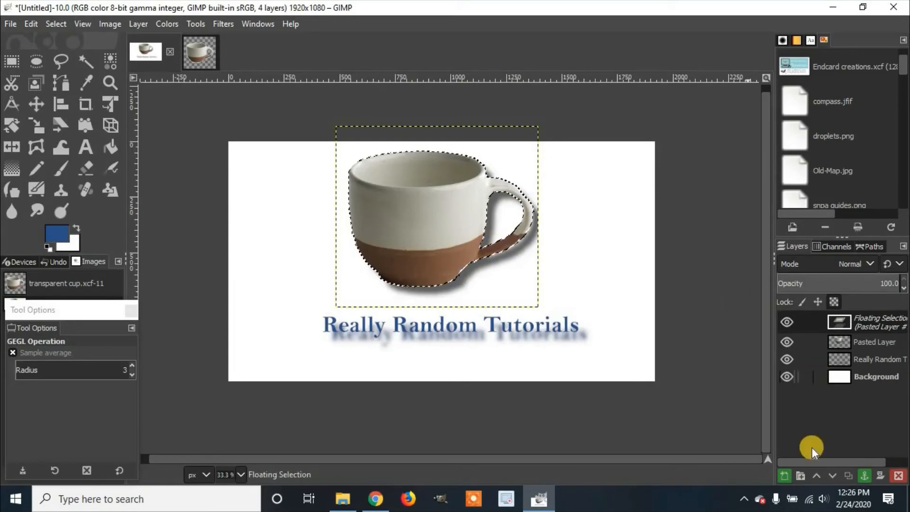
left_click(785, 476)
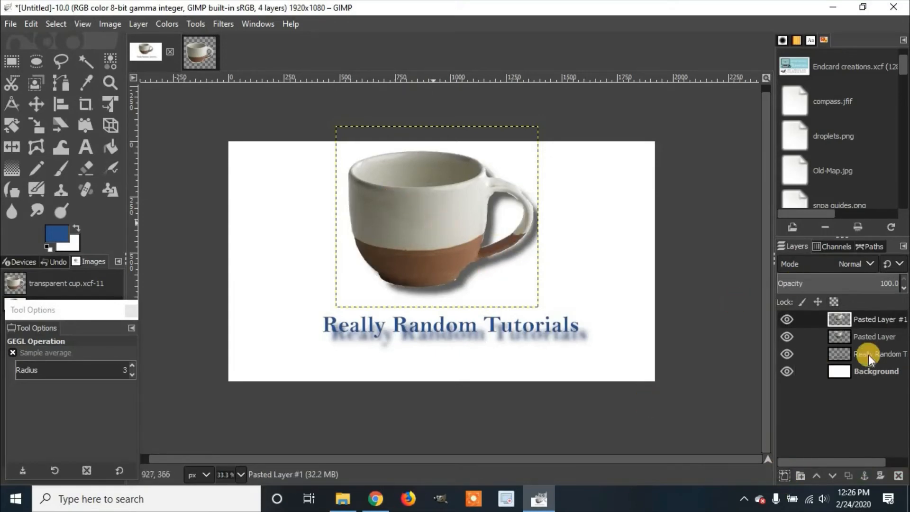
left_click(787, 337)
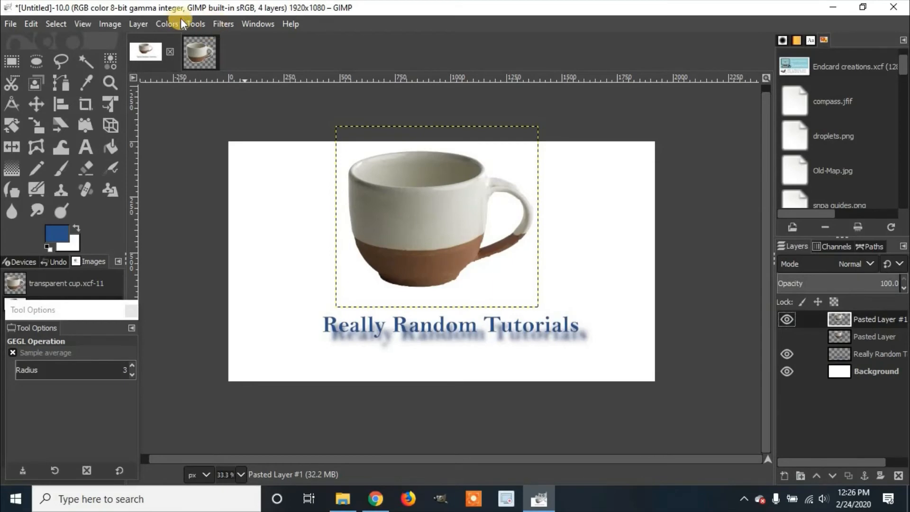
Step: Start the Long Shadow filter on the second cup layer with an angle of about 133.36 and a length of about 72.1
left_click(226, 24)
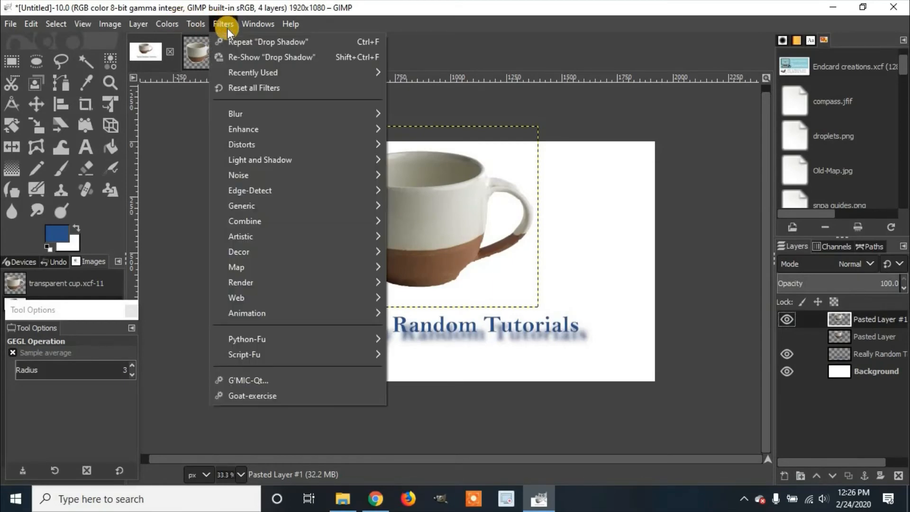
mouse_move(352, 161)
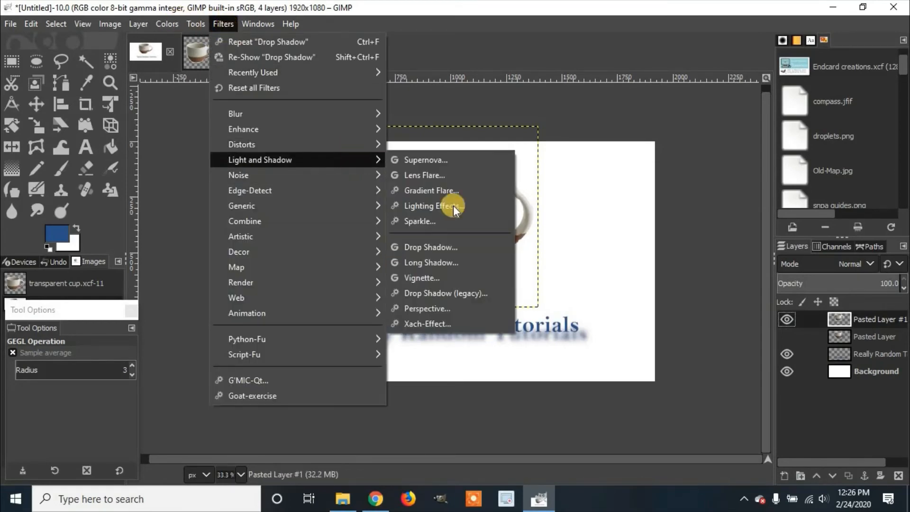
left_click(476, 265)
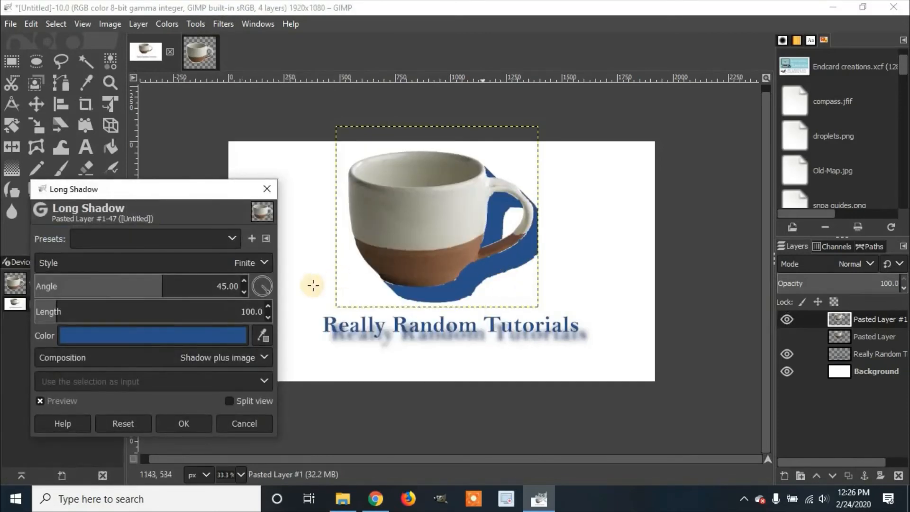
left_click_drag(158, 305, 56, 294)
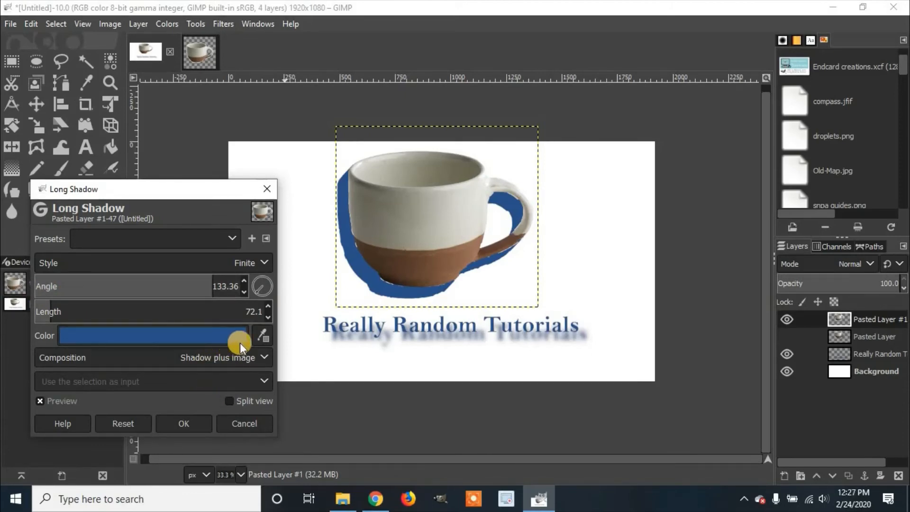
Step: Set the long shadow's colour to black
left_click(226, 335)
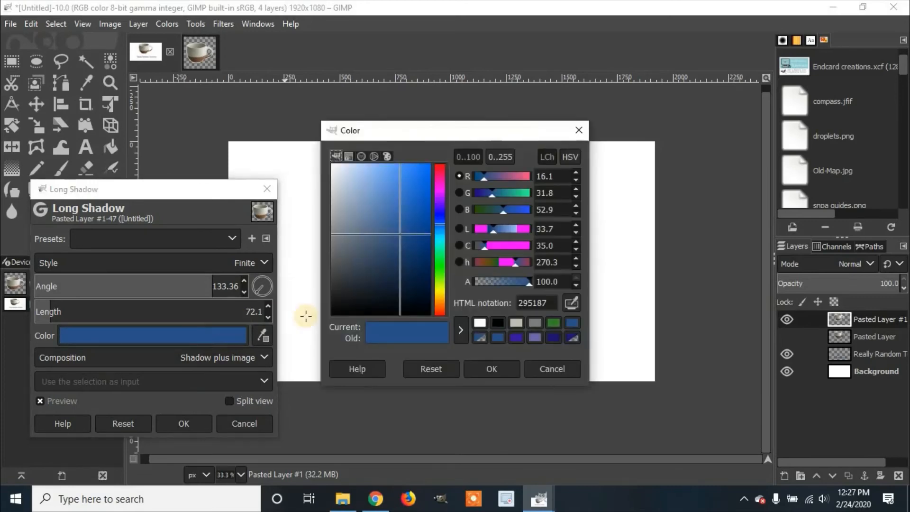
left_click_drag(394, 246, 194, 382)
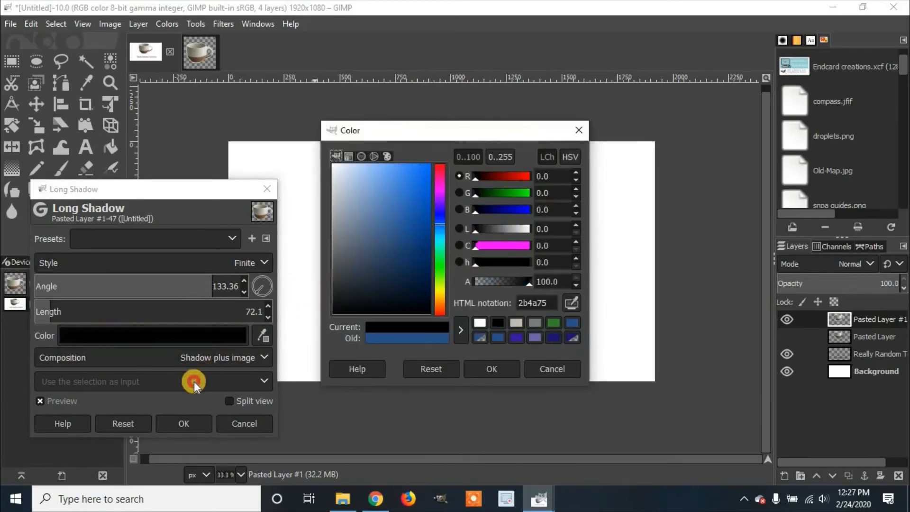
left_click(485, 368)
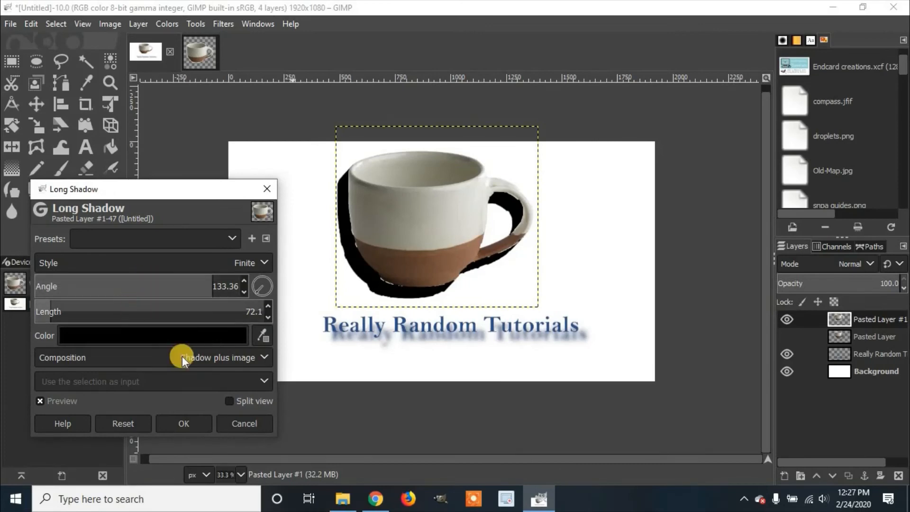
Step: Try the Shadow only and Shadow minus image compositions, return to Shadow plus image and apply the Long Shadow filter
left_click(246, 359)
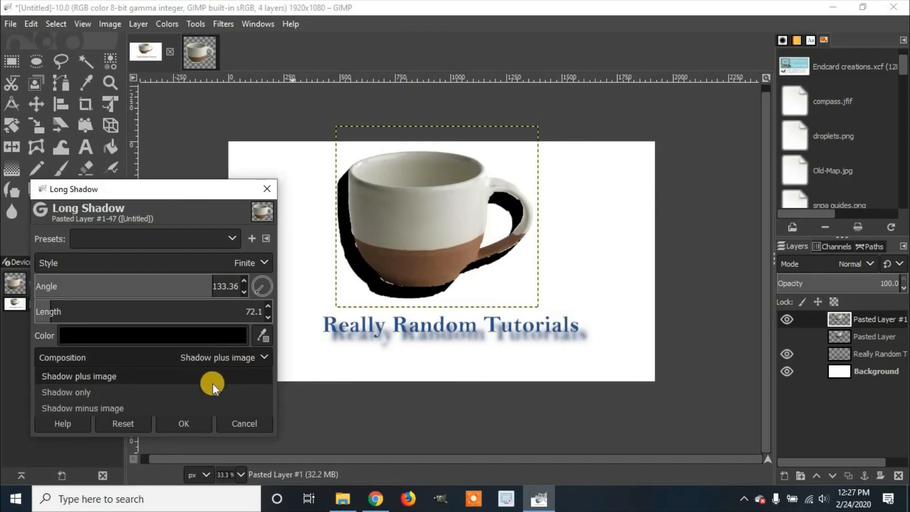
left_click(167, 391)
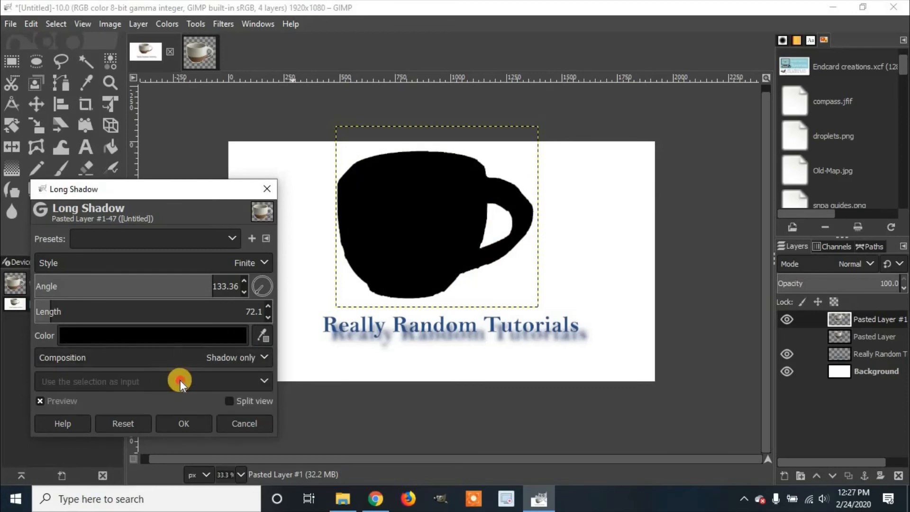
left_click(227, 364)
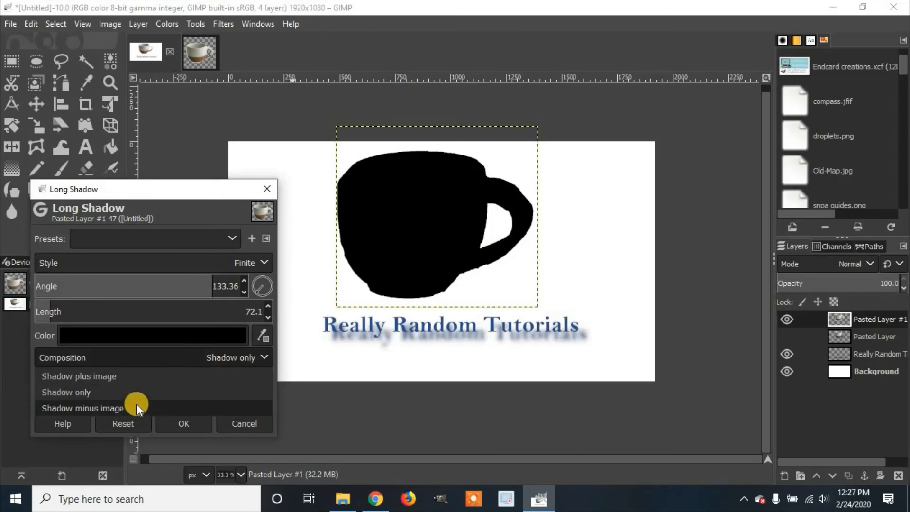
left_click(135, 407)
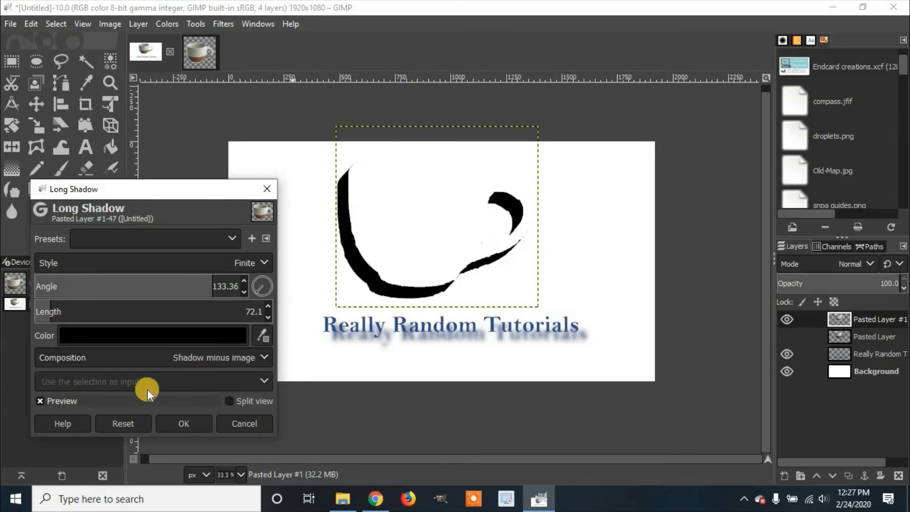
left_click(167, 360)
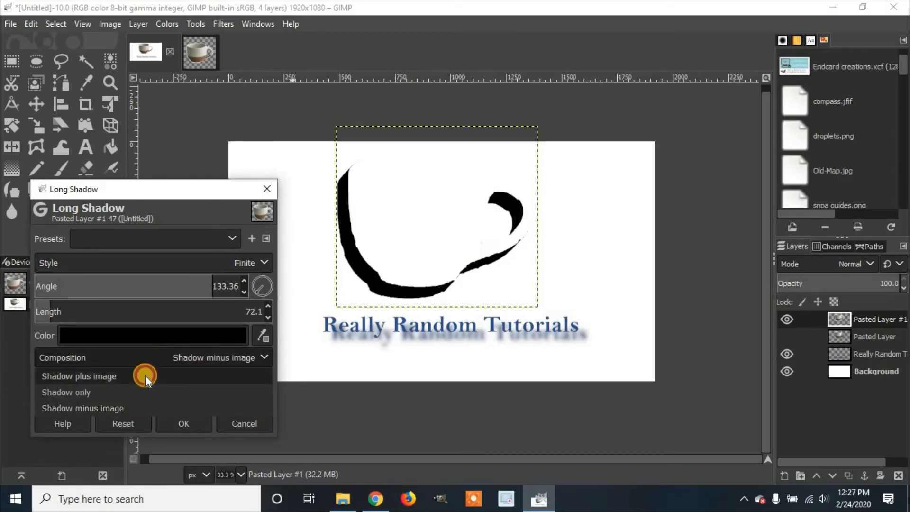
left_click(145, 375)
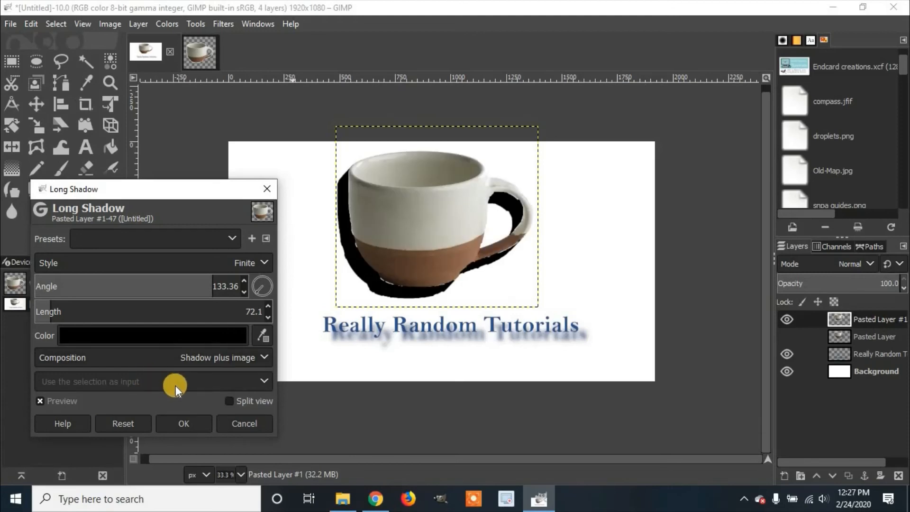
left_click(195, 422)
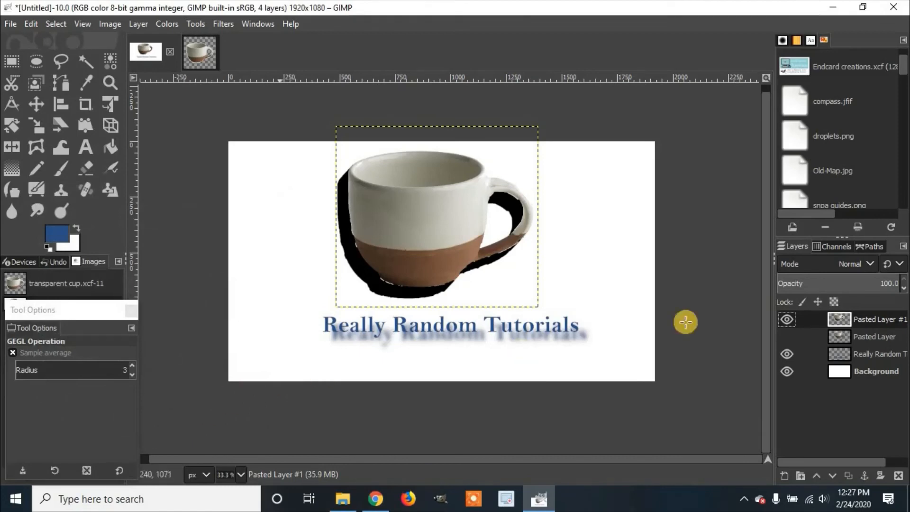
Step: Hide the cup layer with the long shadow and show the cup layer with the drop shadow
left_click(786, 320)
left_click(786, 336)
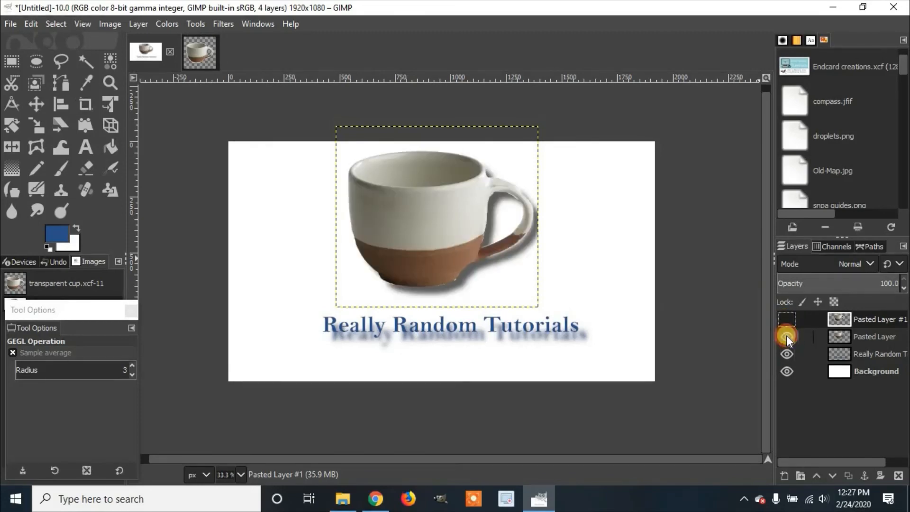